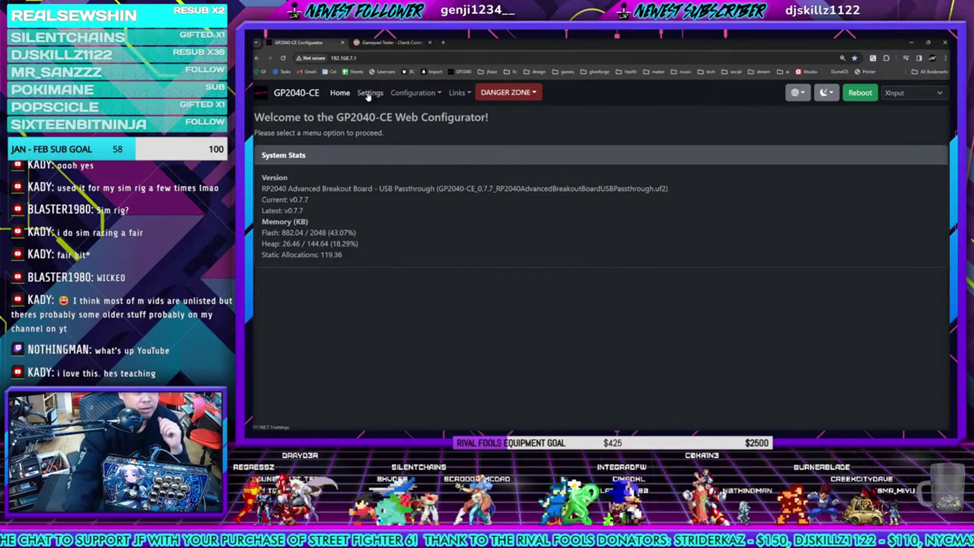
Set the controller's input mode to PS4, review Hotkey Settings, and open the Configuration menu
click(367, 95)
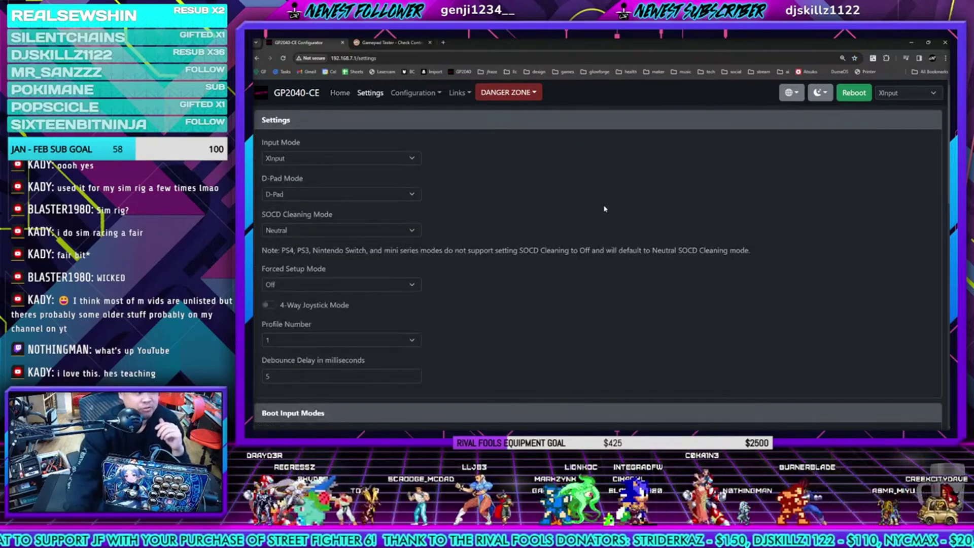
click(391, 158)
click(397, 220)
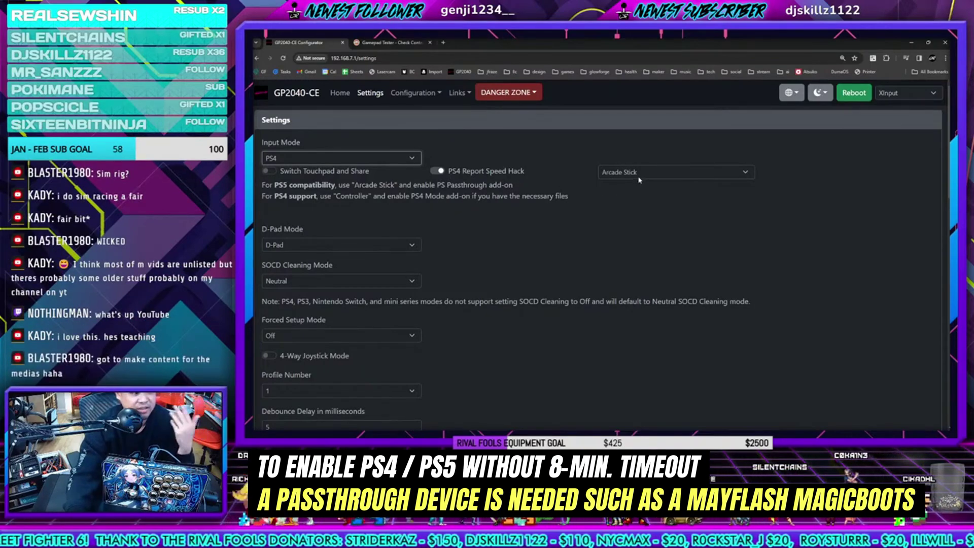
scroll(599, 264, down, 10)
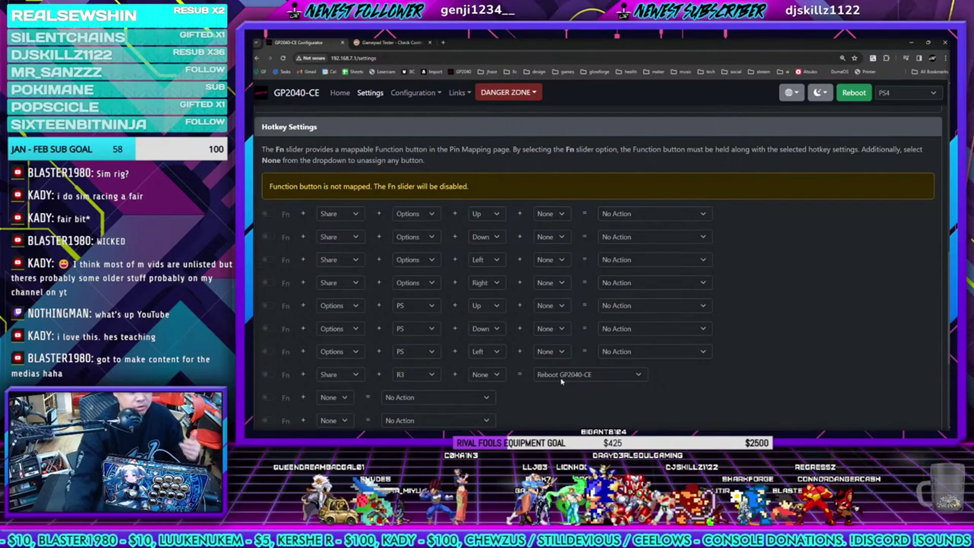
click(415, 93)
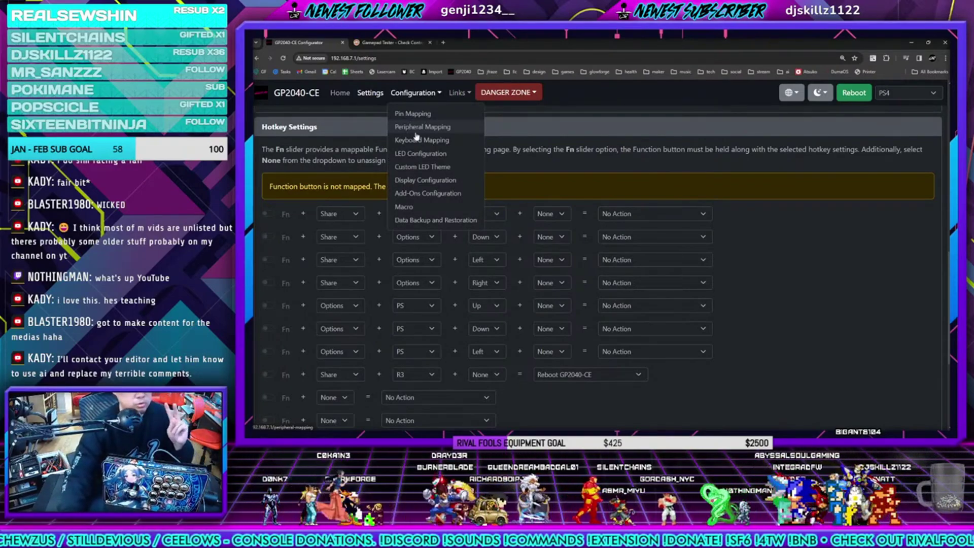
click(453, 194)
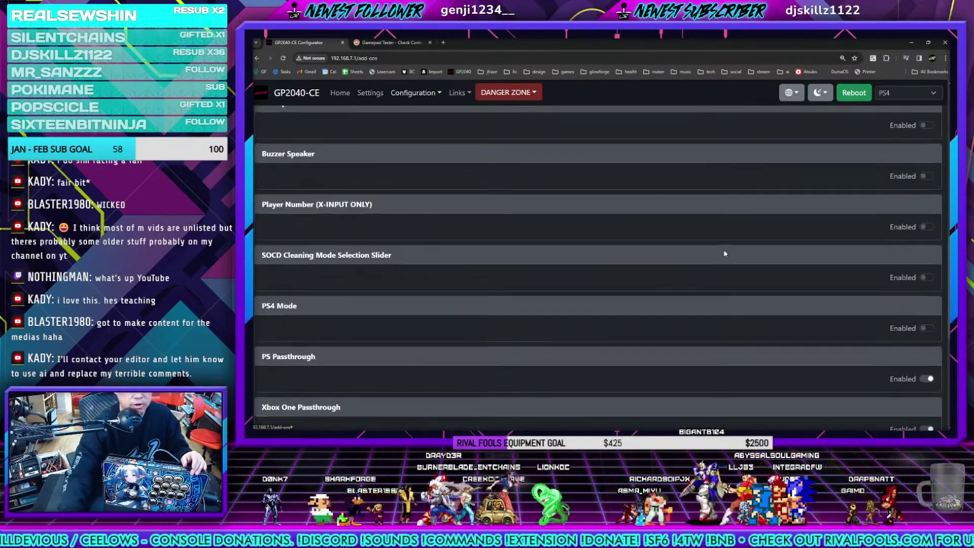
scroll(944, 156, up, 10)
scroll(944, 156, down, 7)
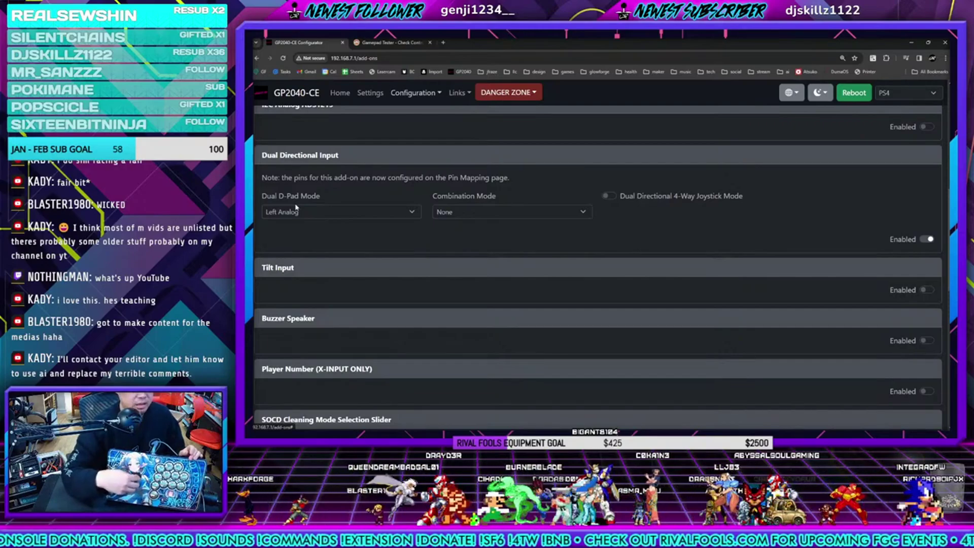
click(322, 211)
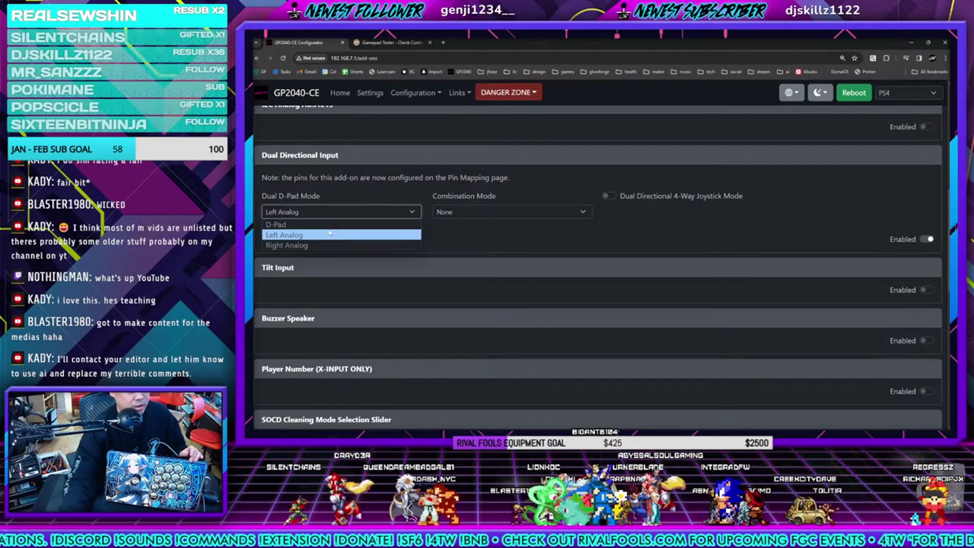
click(350, 240)
click(499, 213)
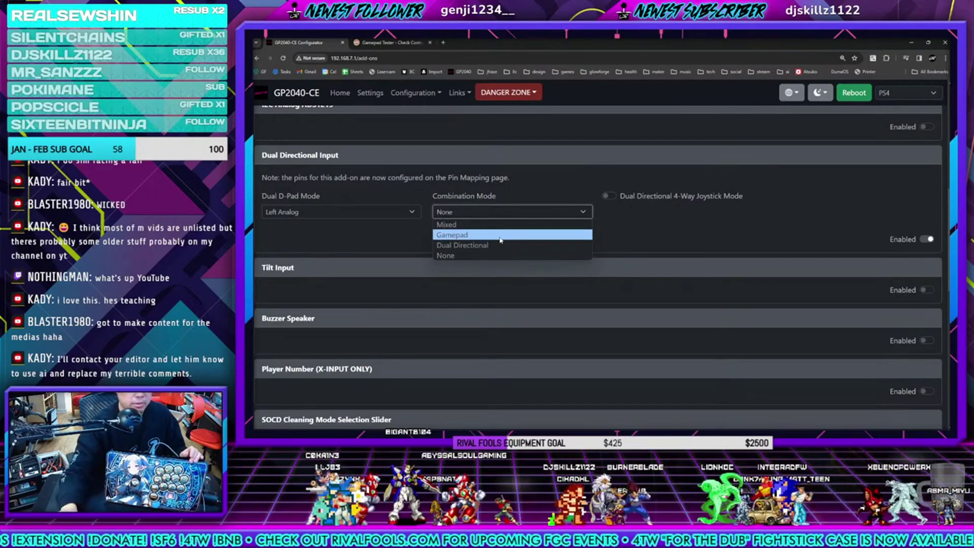
click(490, 255)
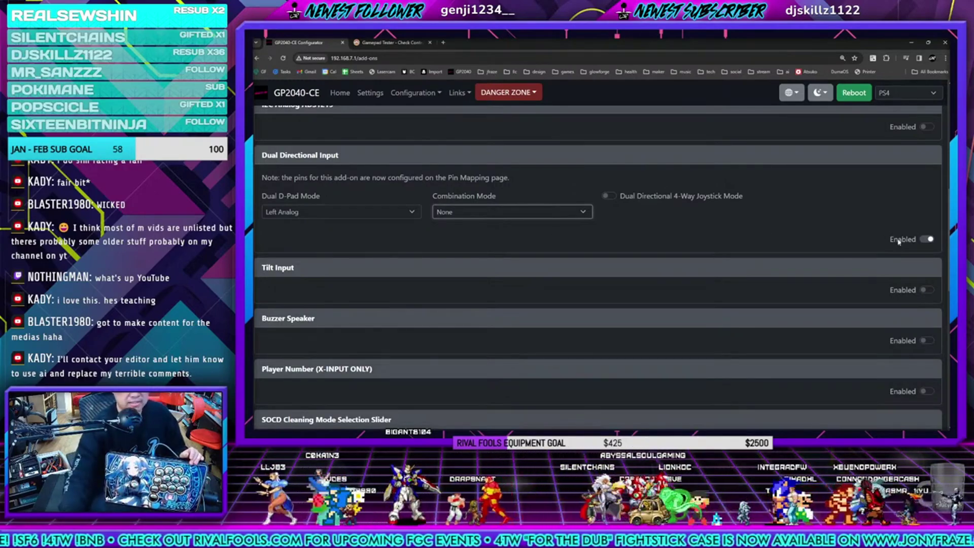
scroll(906, 259, down, 10)
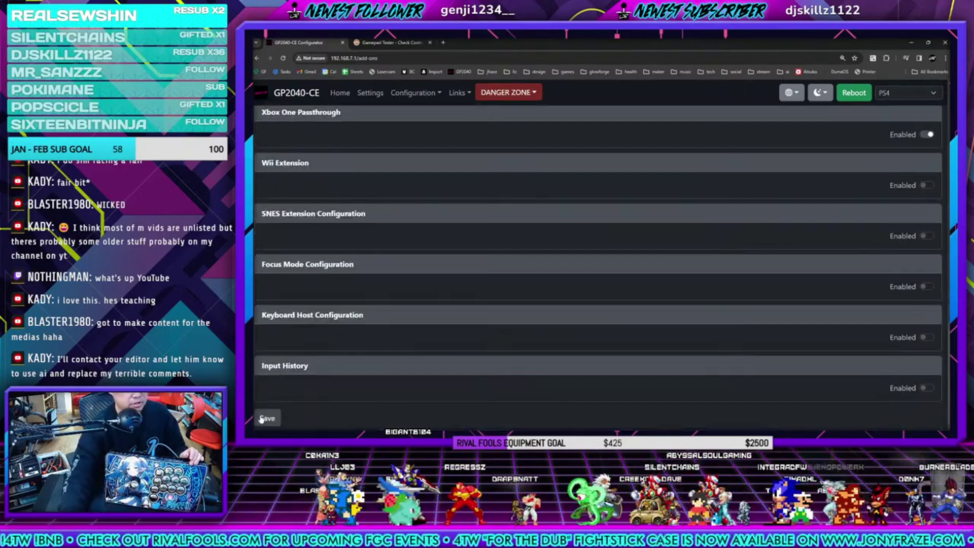
scroll(549, 306, up, 15)
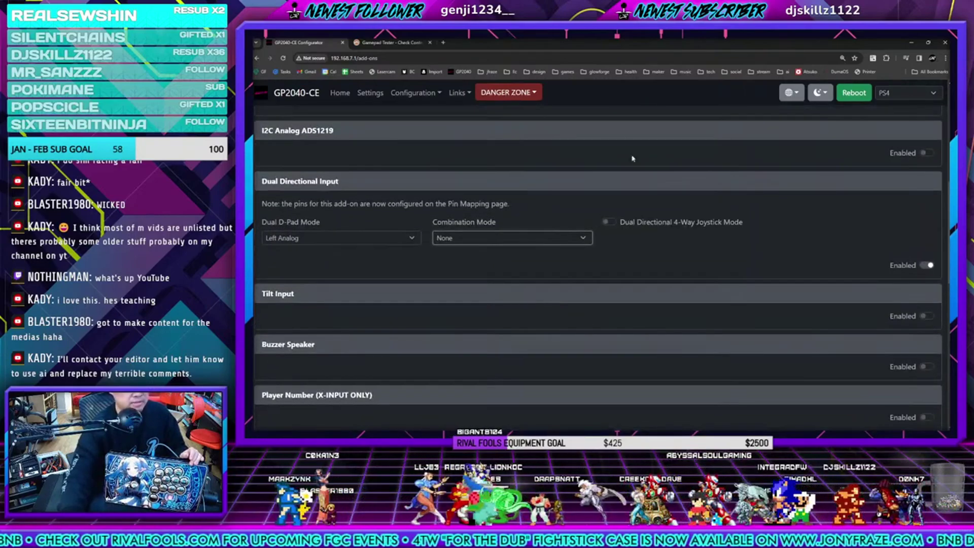
click(428, 98)
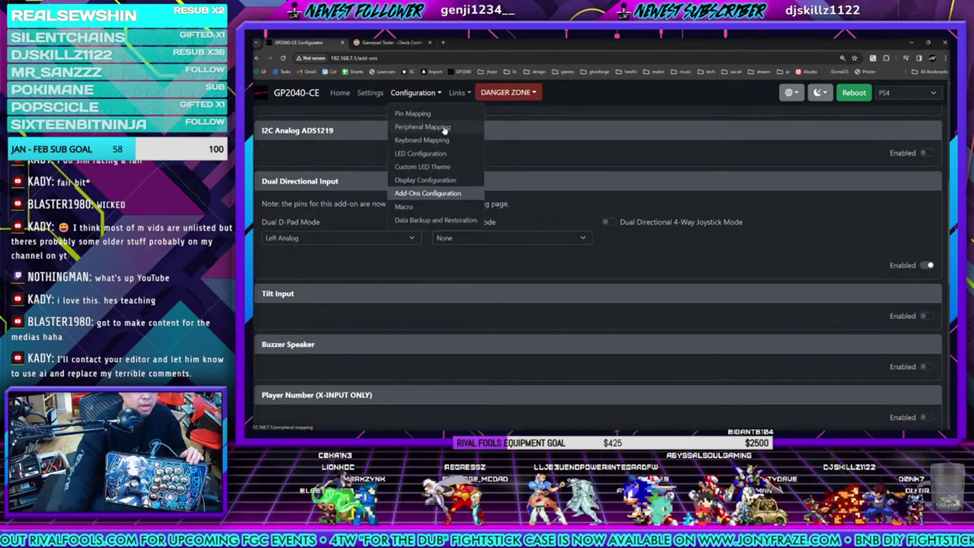
On Pin Mapping, keep PIN26 as DDI Up, with PIN27–29 as DDI Down, Left and Right
click(437, 113)
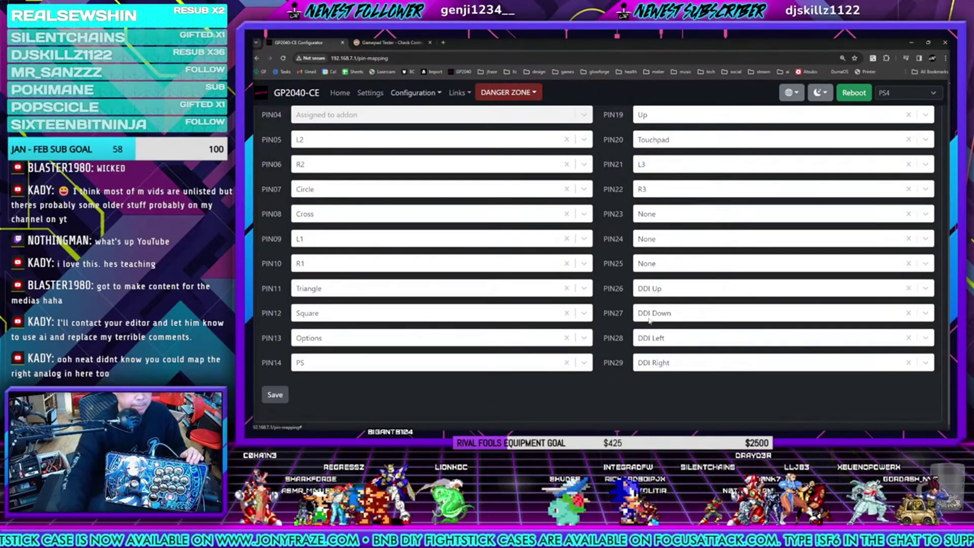
click(647, 290)
scroll(862, 331, down, 5)
scroll(862, 330, up, 5)
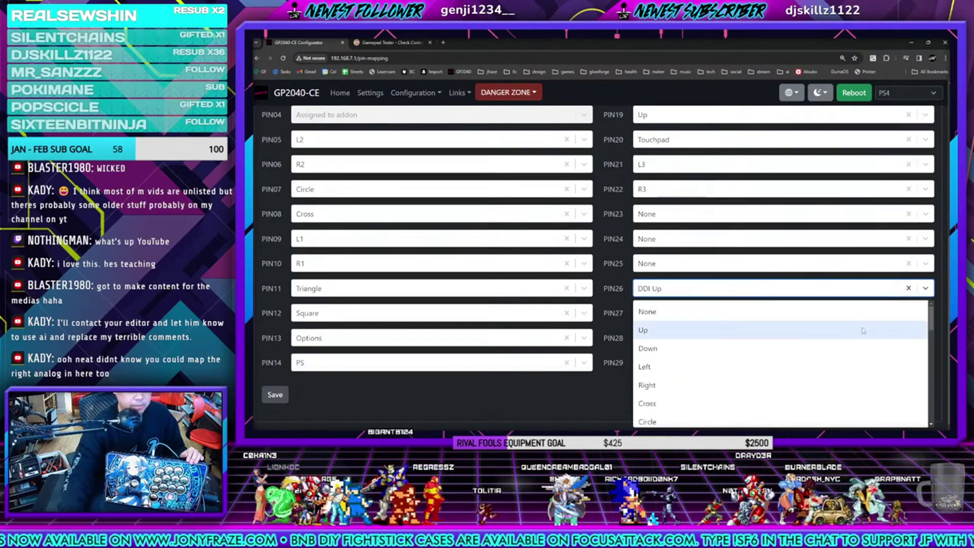
drag(931, 312, 932, 393)
click(554, 397)
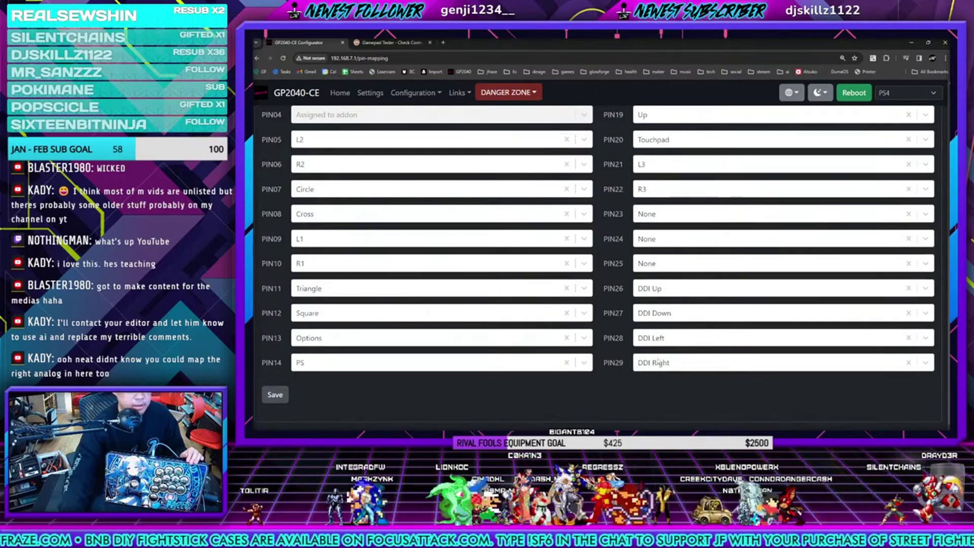
In the Profile 2 pin mapping, assign PIN26 to L3
scroll(632, 407, up, 5)
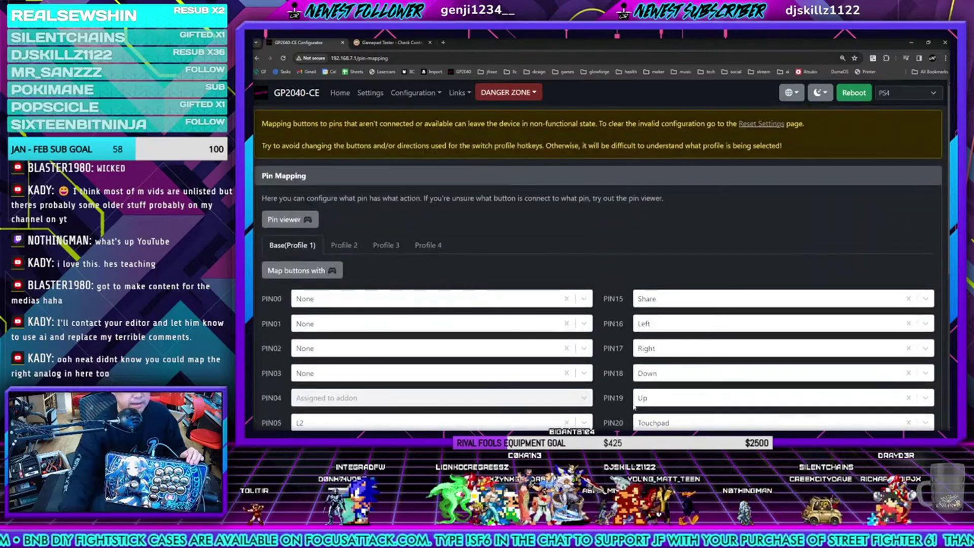
scroll(558, 263, down, 1)
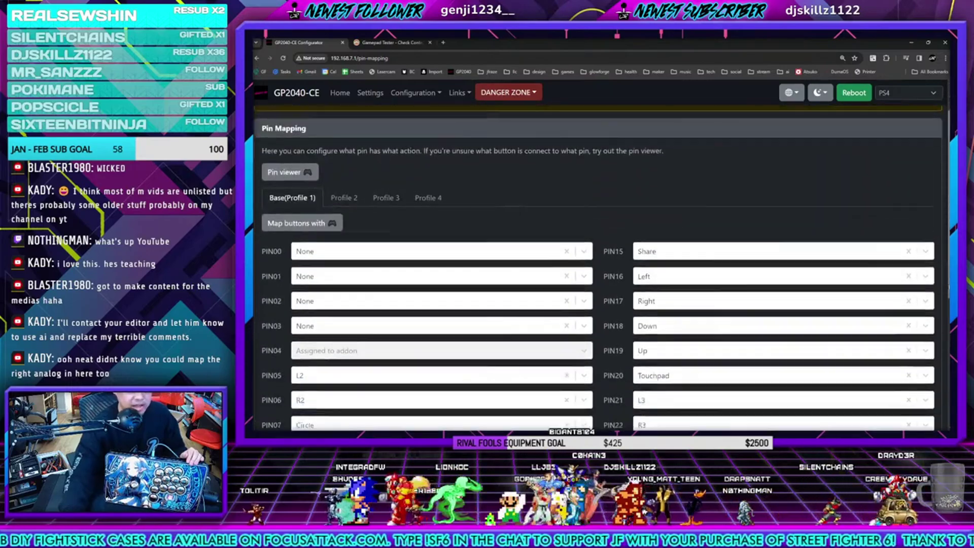
scroll(471, 257, up, 1)
click(343, 246)
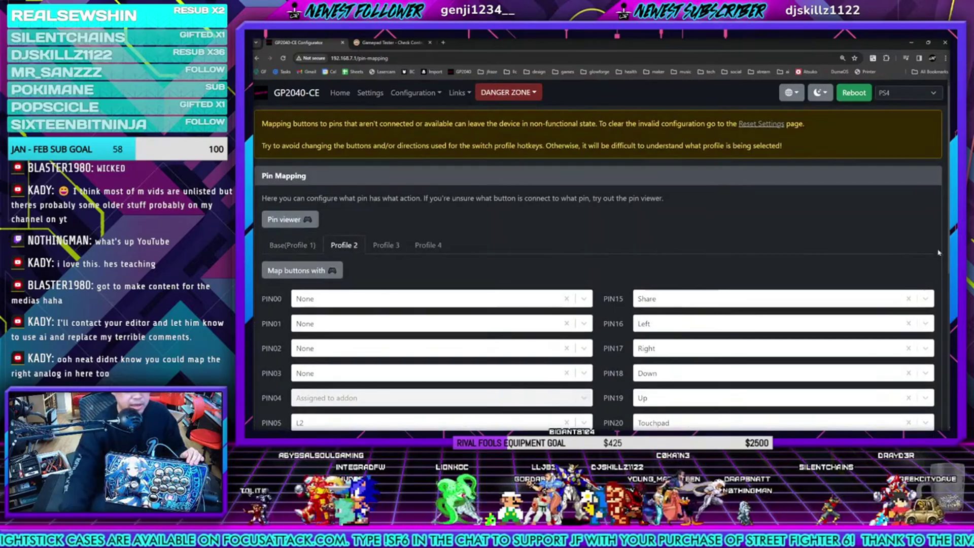
scroll(756, 304, down, 5)
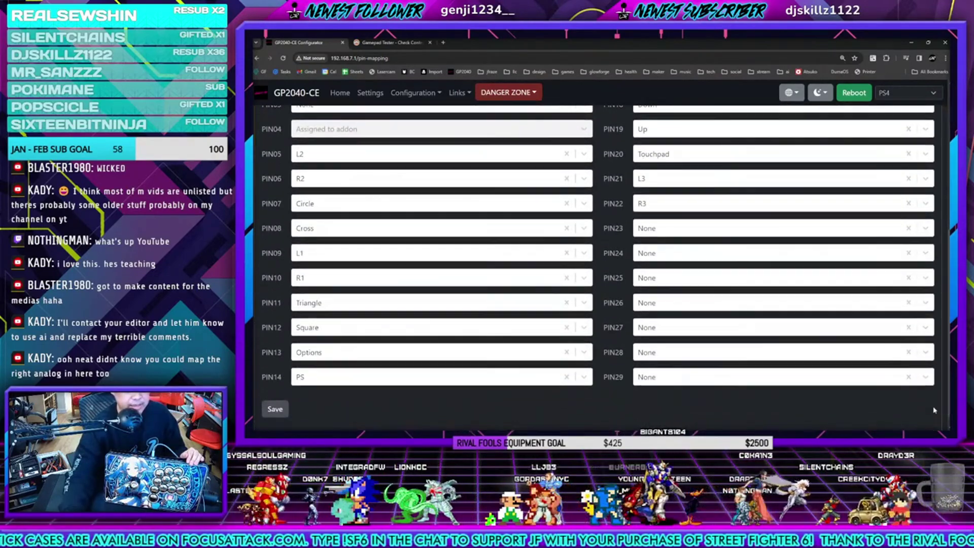
click(756, 288)
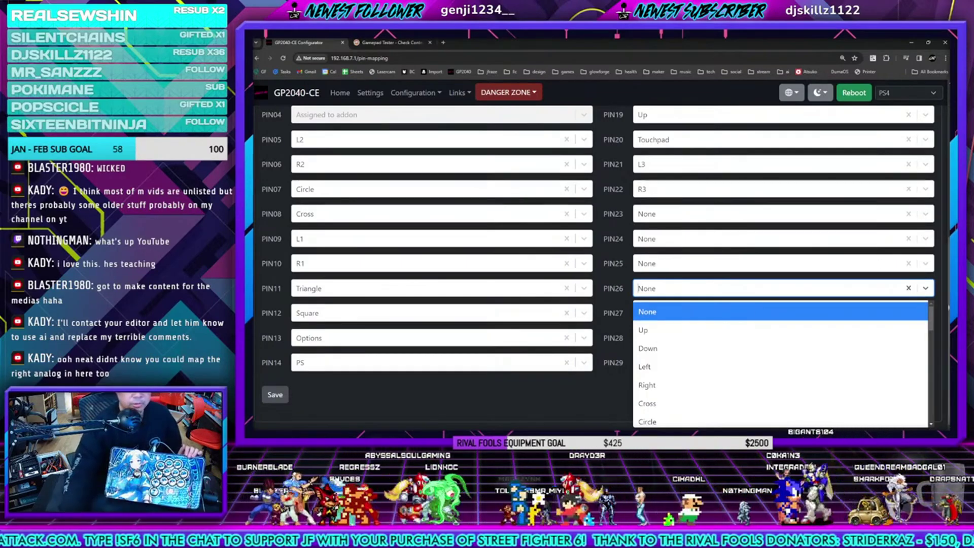
scroll(846, 396, down, 3)
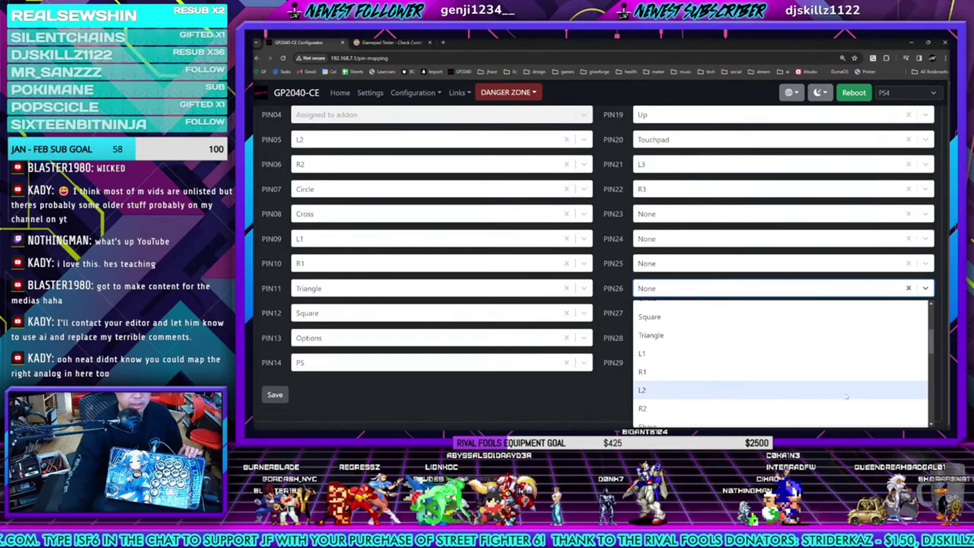
scroll(933, 349, down, 3)
scroll(936, 353, up, 3)
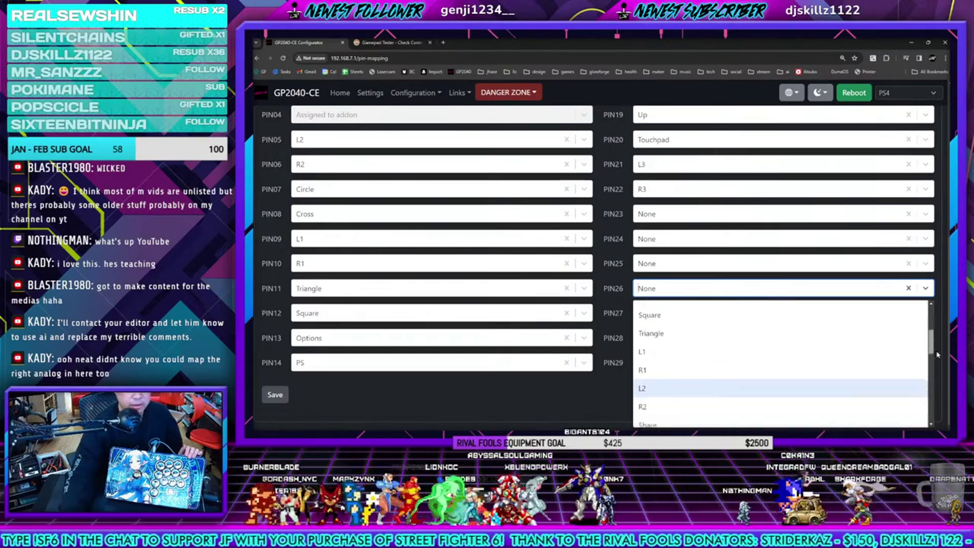
scroll(935, 354, down, 2)
click(878, 357)
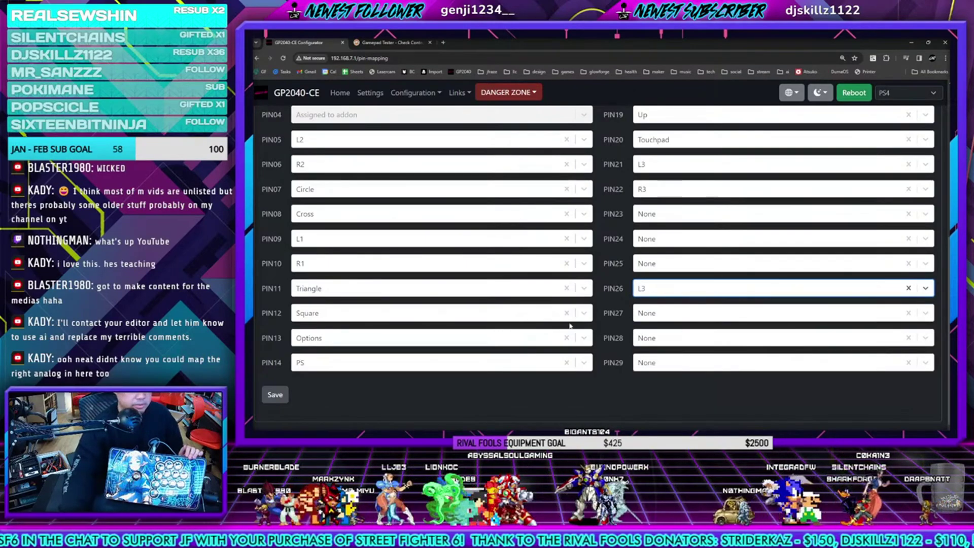
Check the Profile 4 and Profile 3 pin mappings, then return to Profile 2
scroll(717, 317, up, 5)
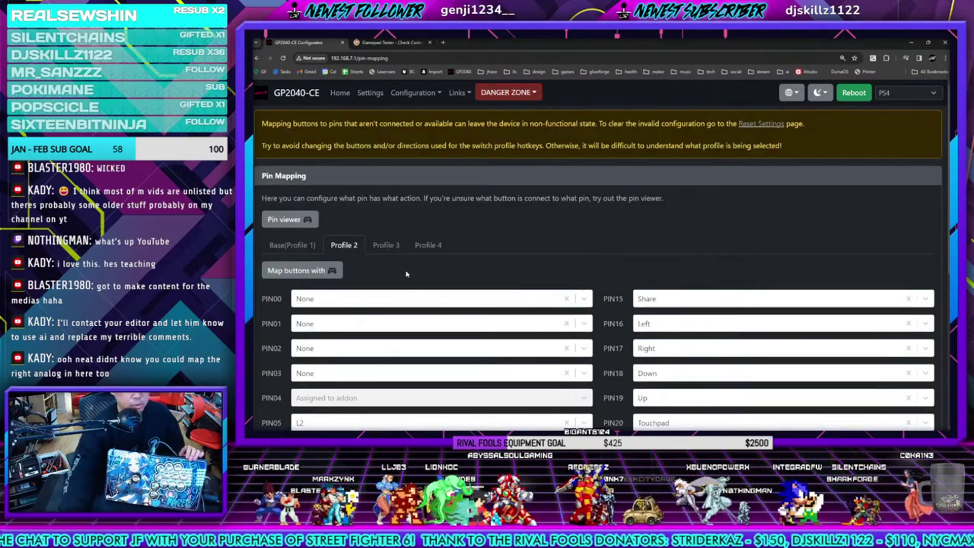
click(413, 245)
click(385, 245)
click(345, 244)
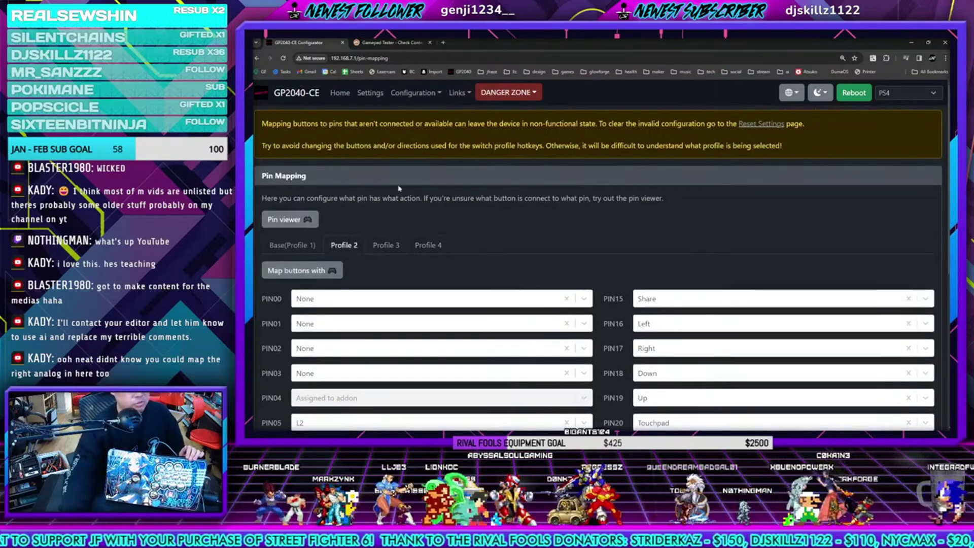
Add a new hotkey row combining Up and Share in Hotkey Settings
click(370, 93)
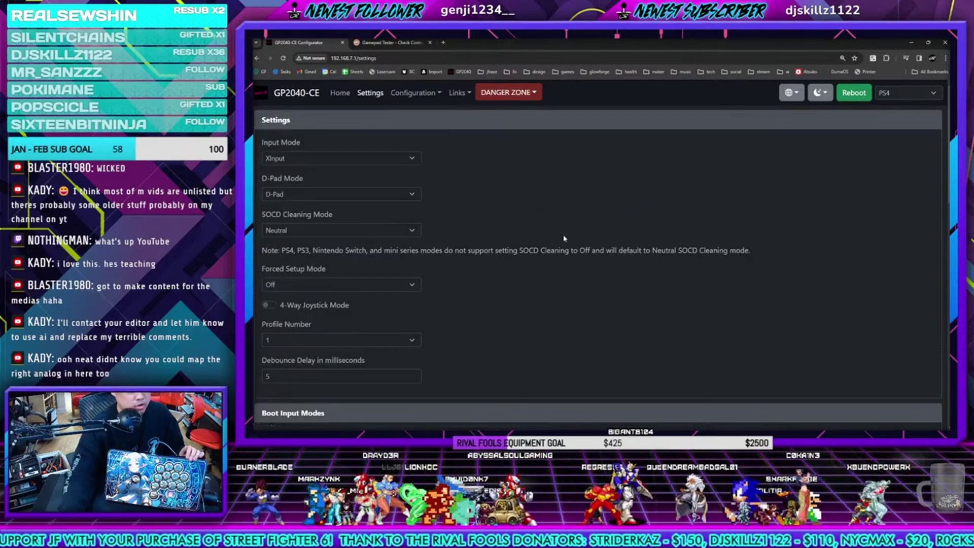
scroll(563, 238, down, 15)
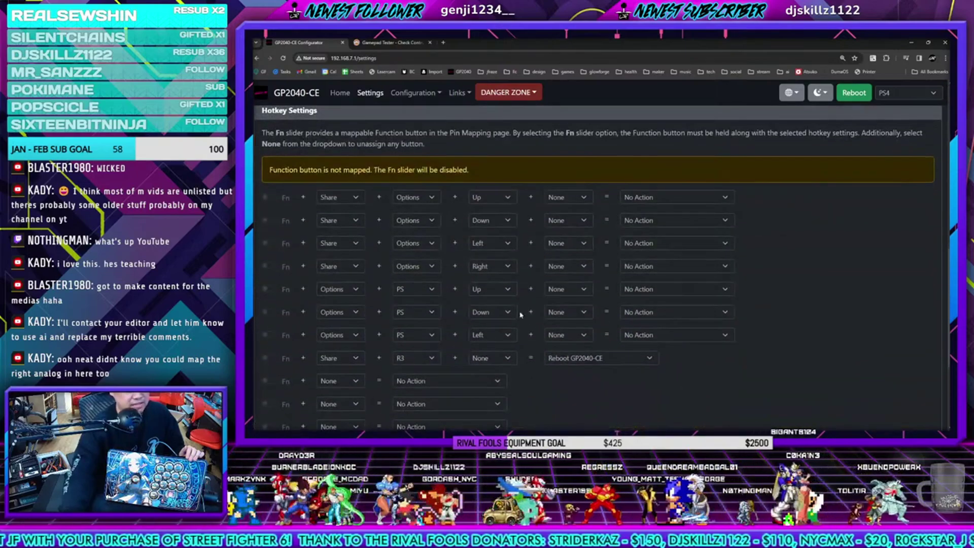
scroll(754, 331, down, 2)
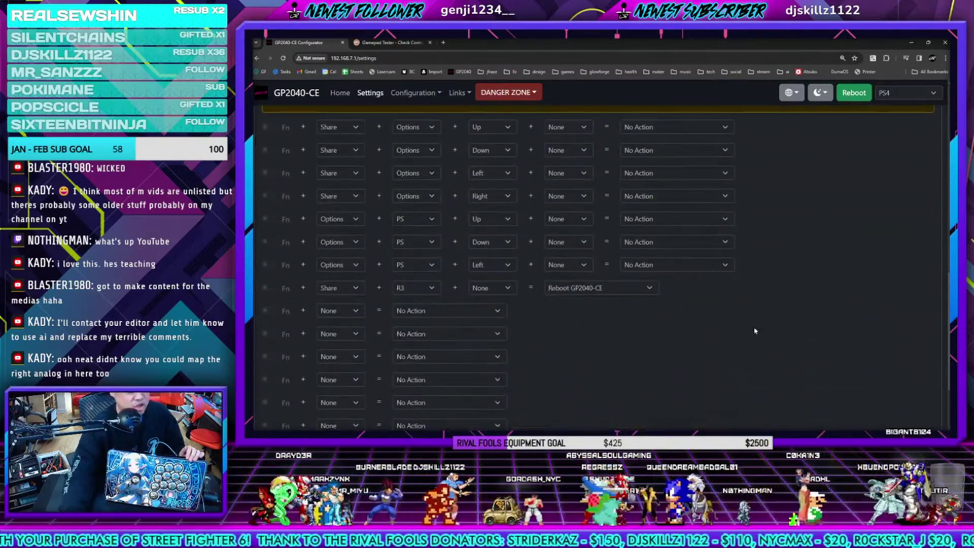
click(355, 311)
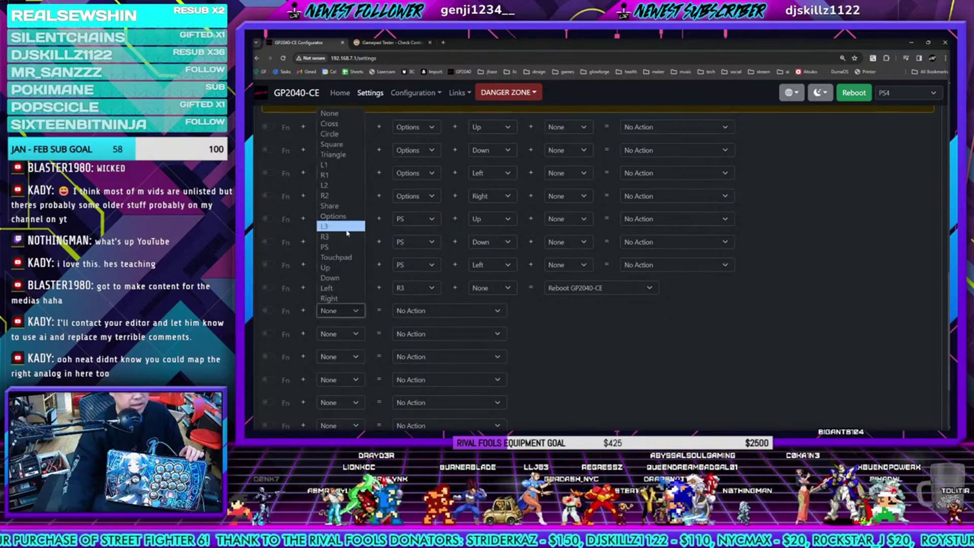
click(339, 267)
click(429, 311)
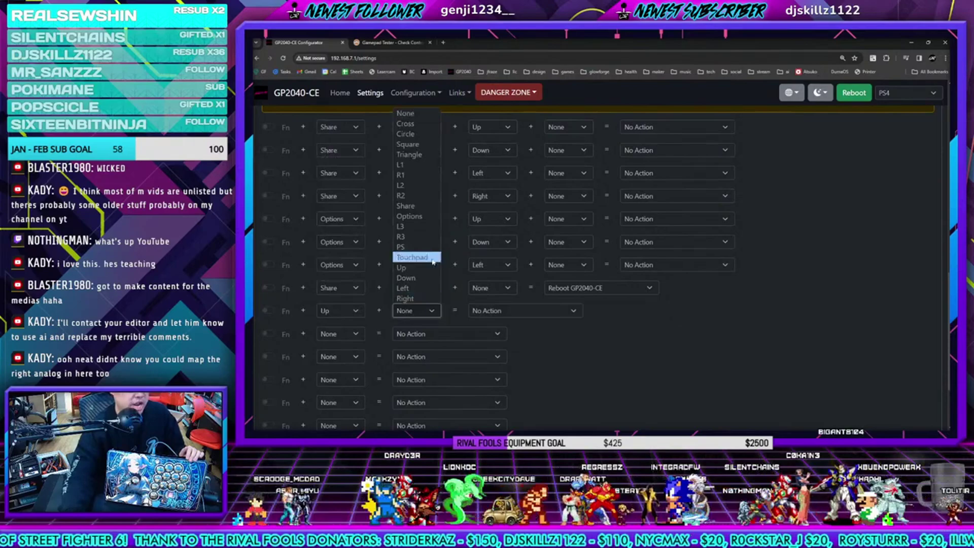
click(408, 205)
click(569, 312)
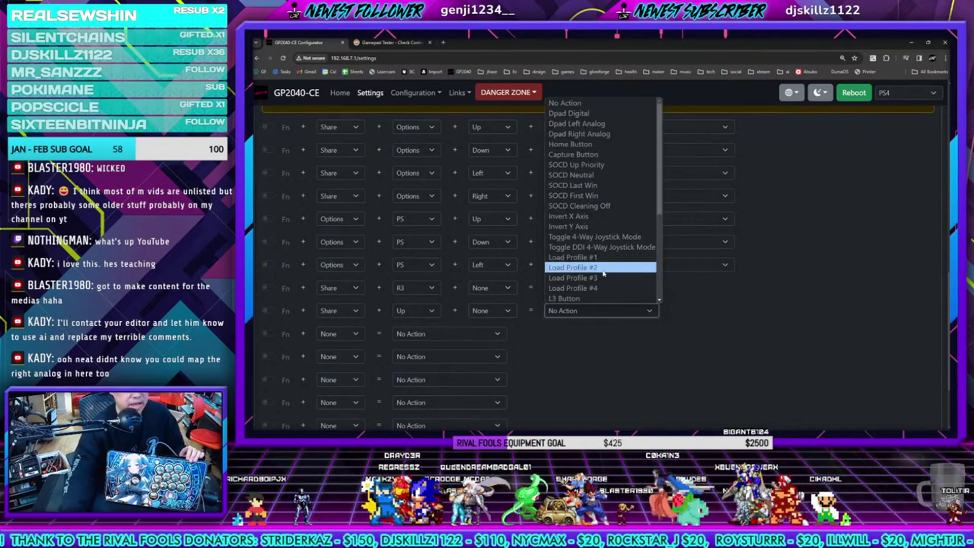
click(573, 288)
Reboot the device into normal Controller mode
scroll(727, 335, down, 5)
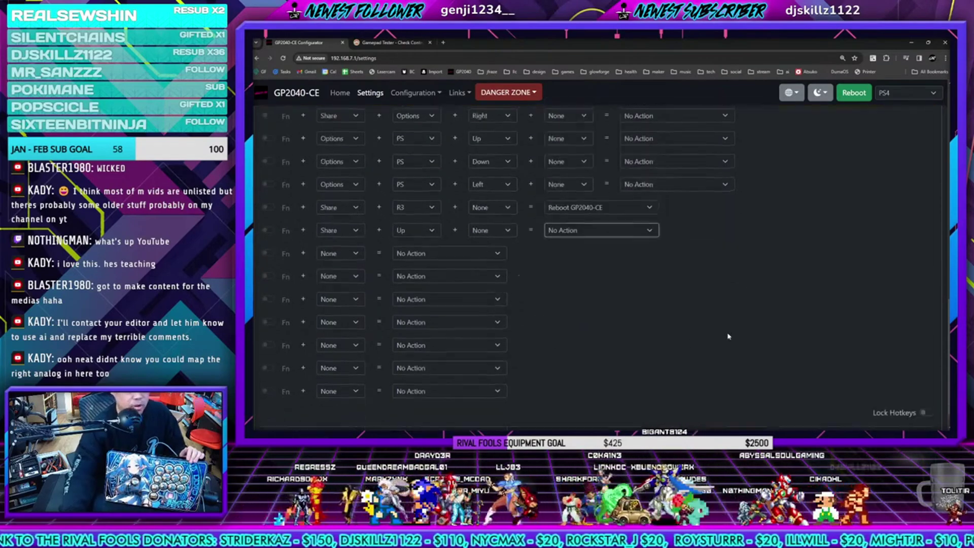
scroll(755, 351, up, 15)
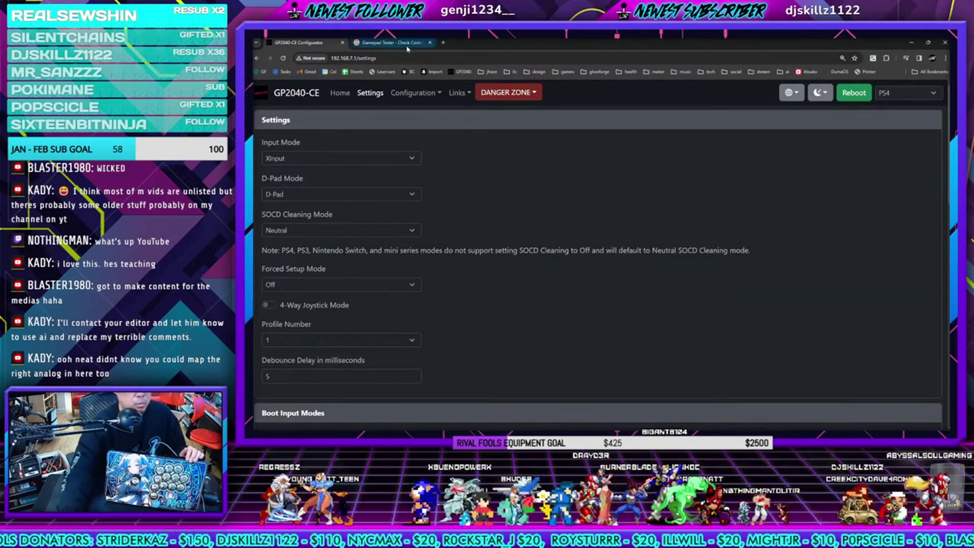
click(853, 92)
click(682, 167)
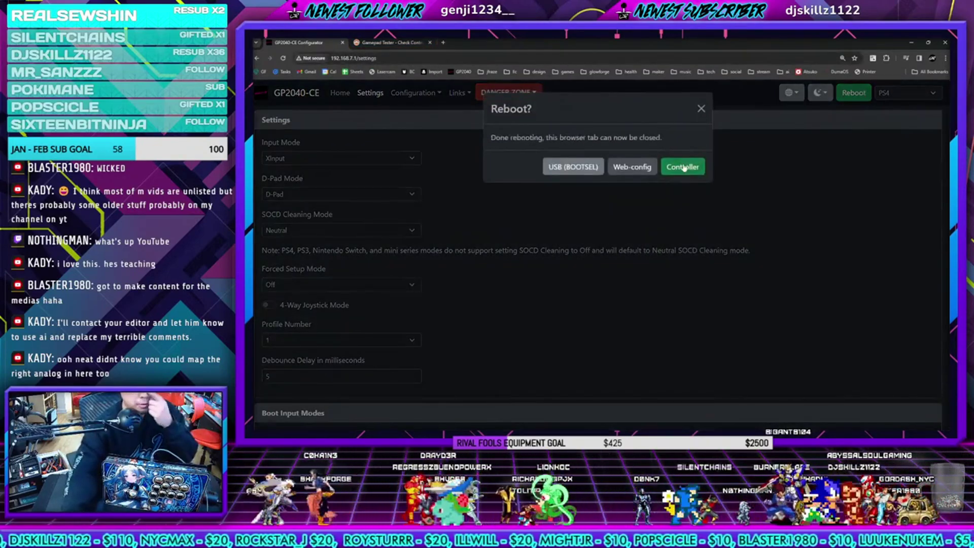
Go to the Gamepad Tester tab and zoom in to see the connected Xbox 360 controller
click(400, 43)
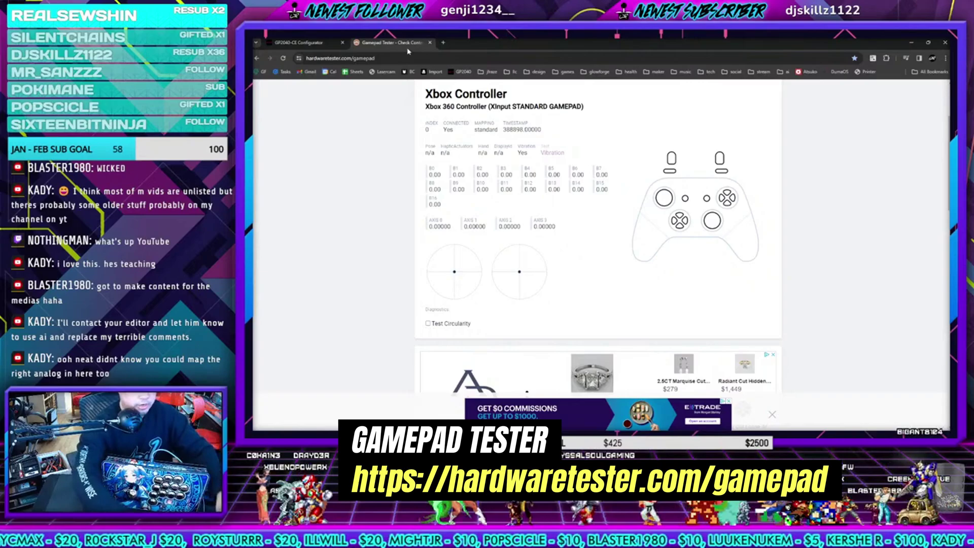
key(ctrl+plus)
key(ctrl+plus)
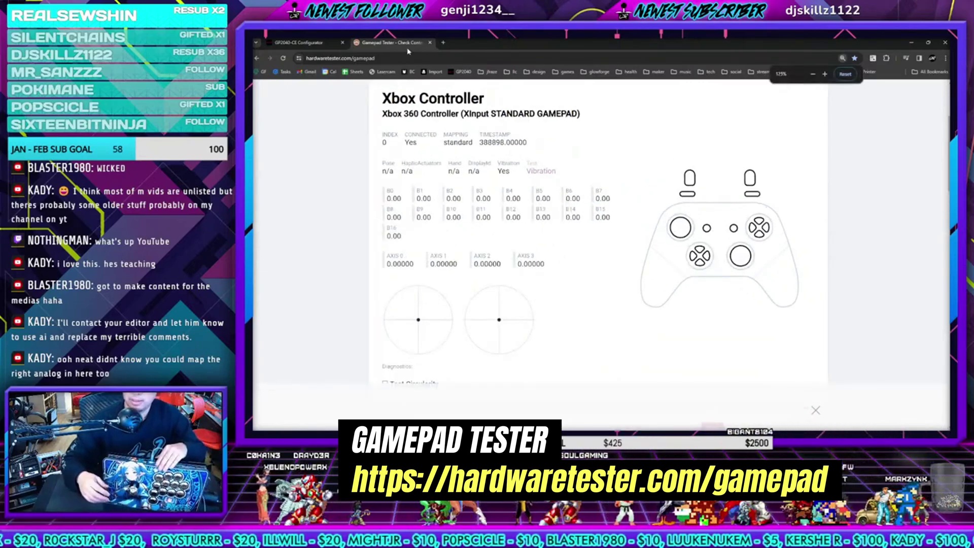